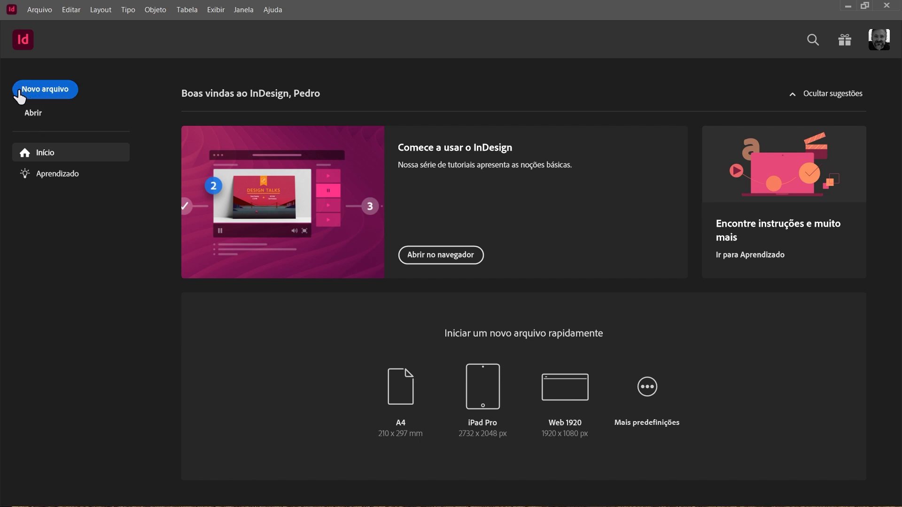
Start a new document and name it Folheto.
{"action": "left_click", "coordinate": [34, 12]}
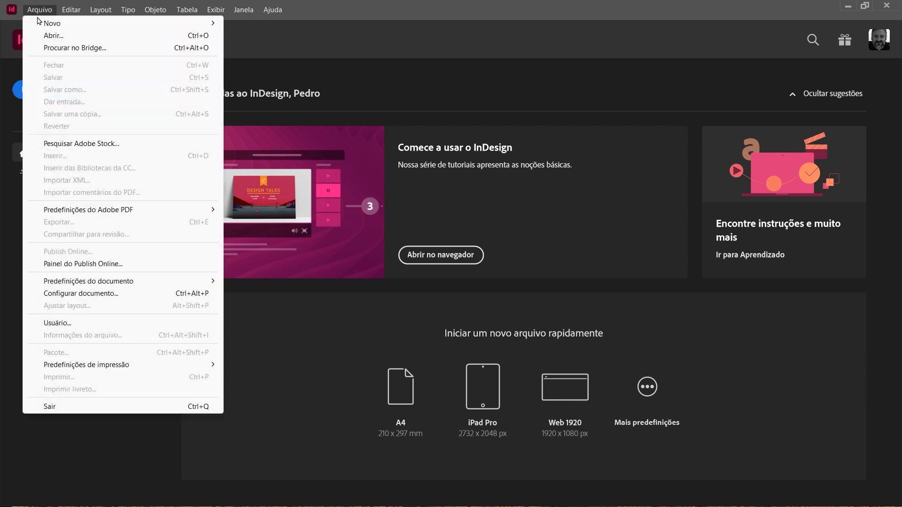
{"action": "mouse_move", "coordinate": [45, 27]}
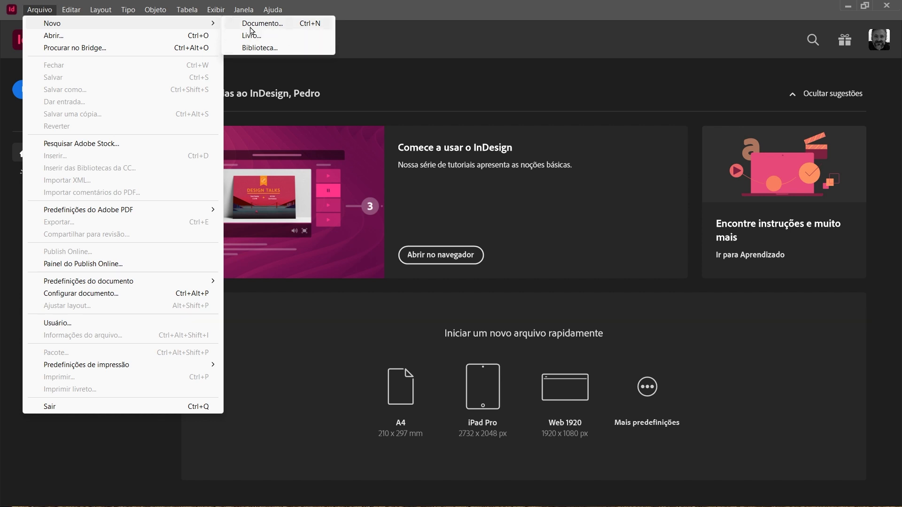
{"action": "left_click", "coordinate": [283, 28]}
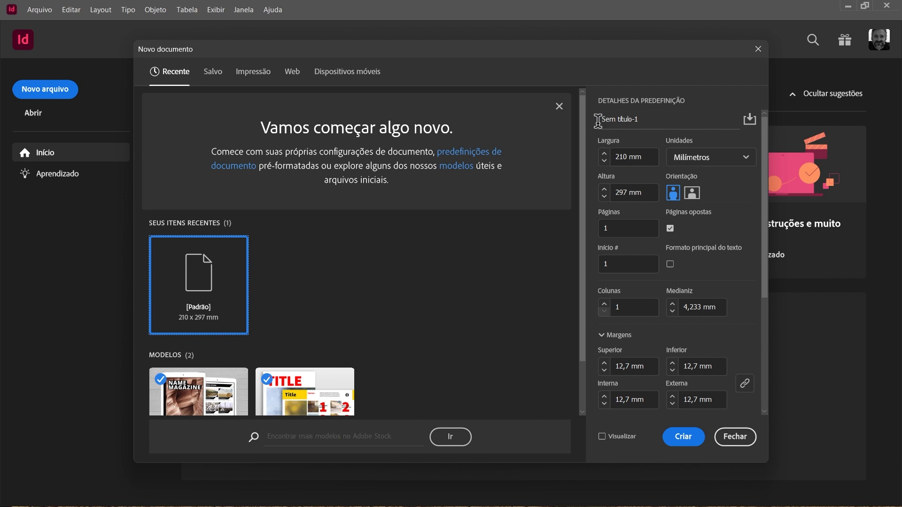
{"action": "left_click_drag", "start_coordinate": [643, 119], "coordinate": [601, 119]}
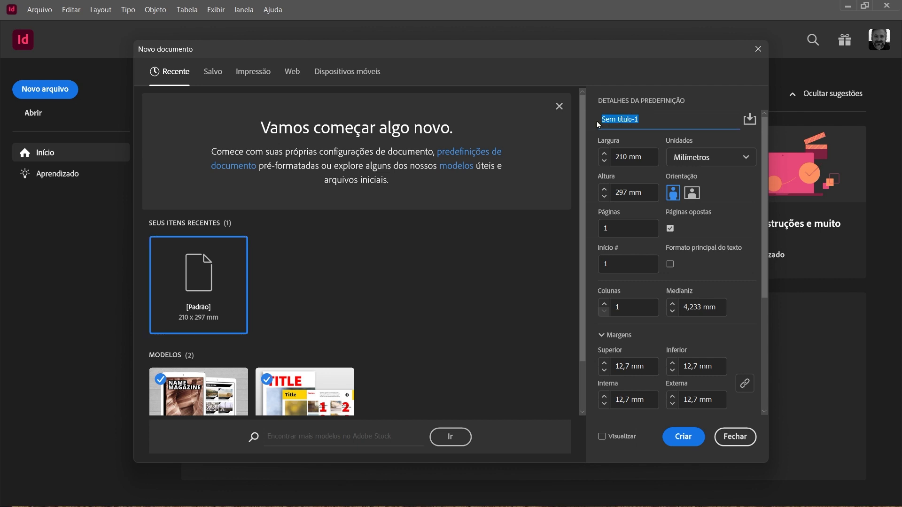
{"action": "type", "text": "Folherto"}
Review the margin and bleed settings, enable the new document's preview, and move the settings dialog aside to check the page behind it.
{"action": "scroll", "coordinate": [635, 316], "scroll_direction": "down", "scroll_amount": 3}
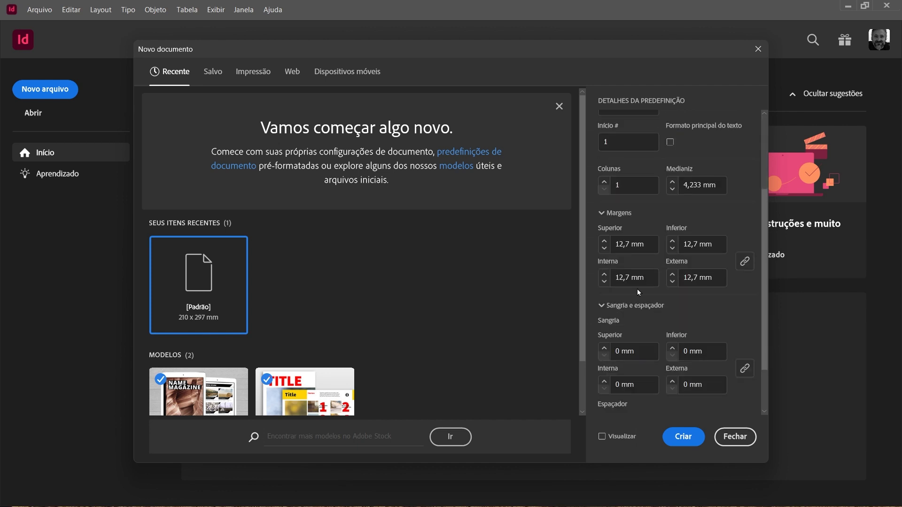
{"action": "scroll", "coordinate": [640, 291], "scroll_direction": "down", "scroll_amount": 2}
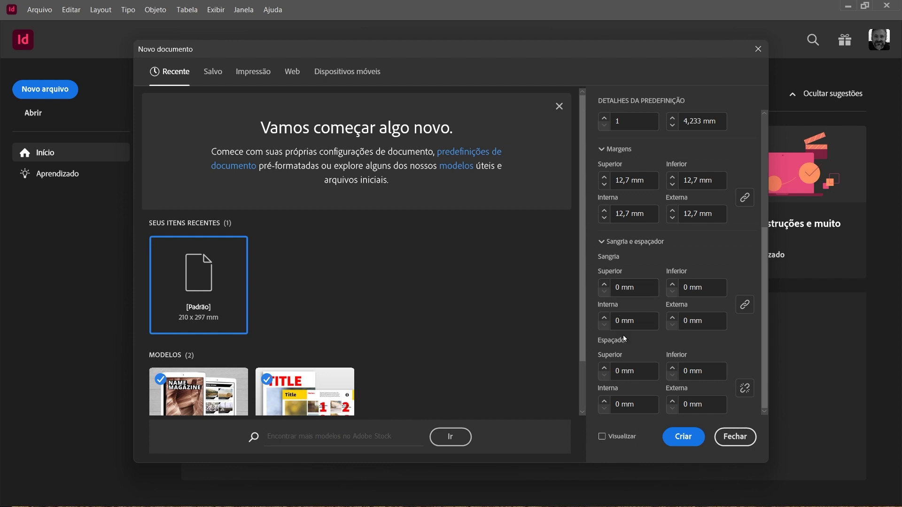
{"action": "scroll", "coordinate": [625, 336], "scroll_direction": "up", "scroll_amount": 5}
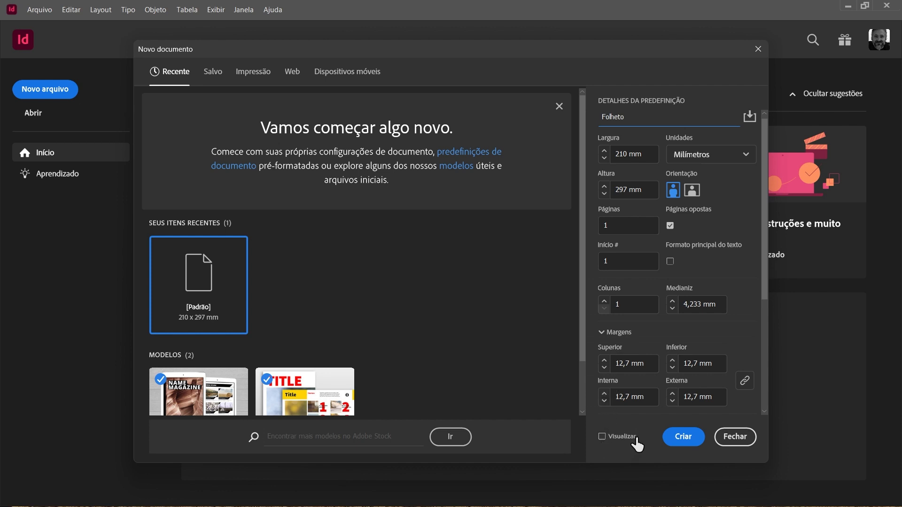
{"action": "left_click", "coordinate": [602, 438]}
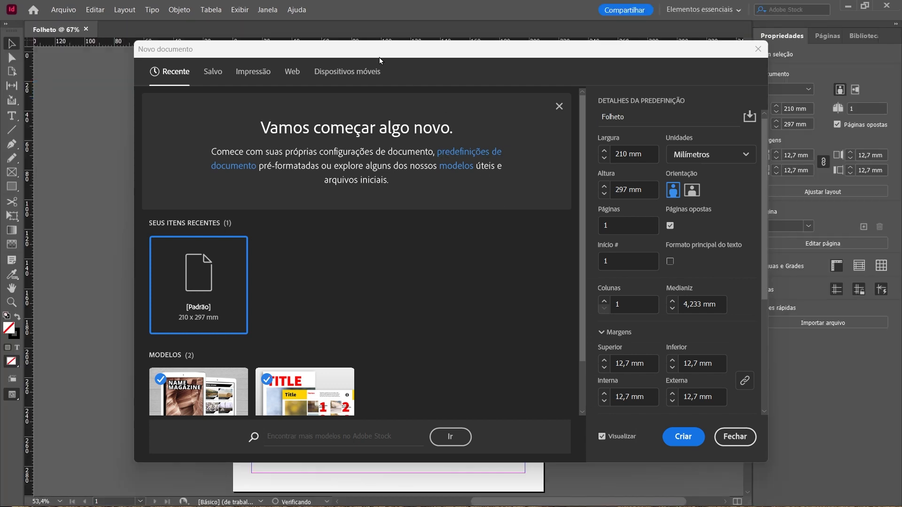
{"action": "left_click_drag", "start_coordinate": [379, 57], "coordinate": [836, 93]}
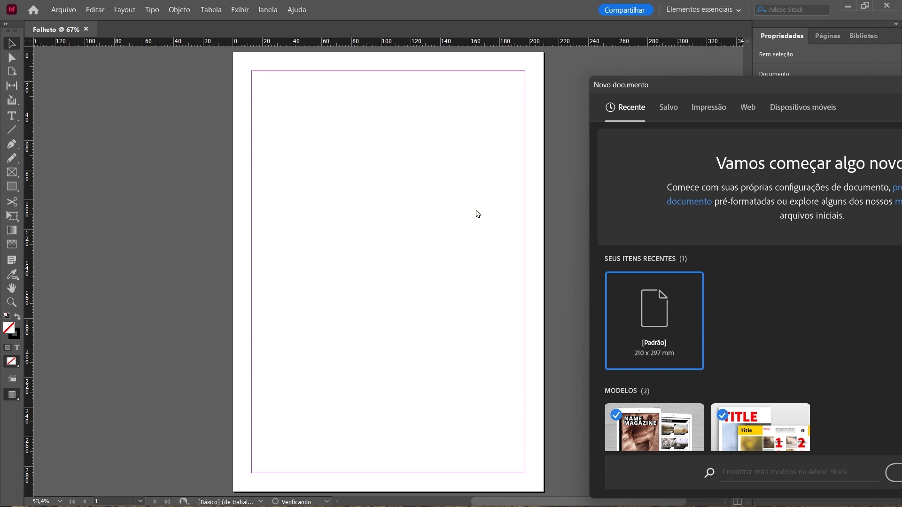
{"action": "left_click_drag", "start_coordinate": [799, 86], "coordinate": [273, 58]}
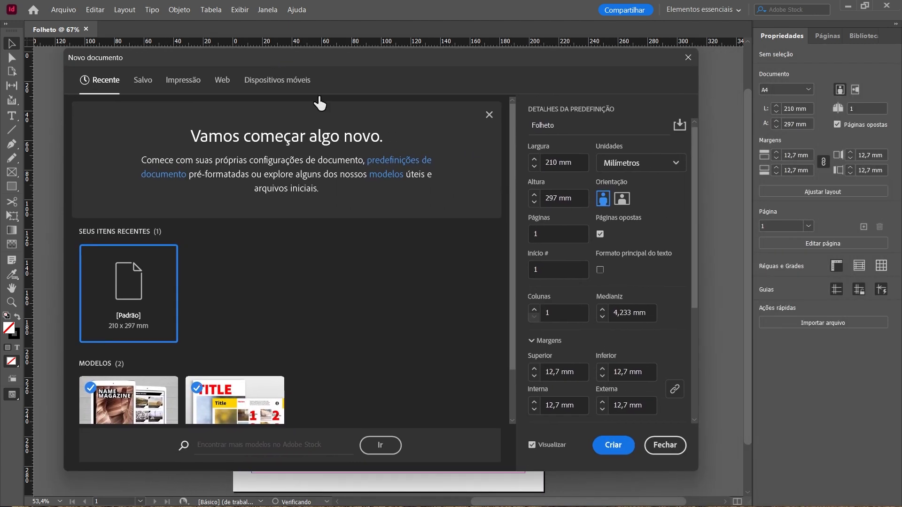
Set the number of columns to 3 and create the Folheto document.
{"action": "left_click", "coordinate": [534, 309]}
{"action": "left_click", "coordinate": [534, 309]}
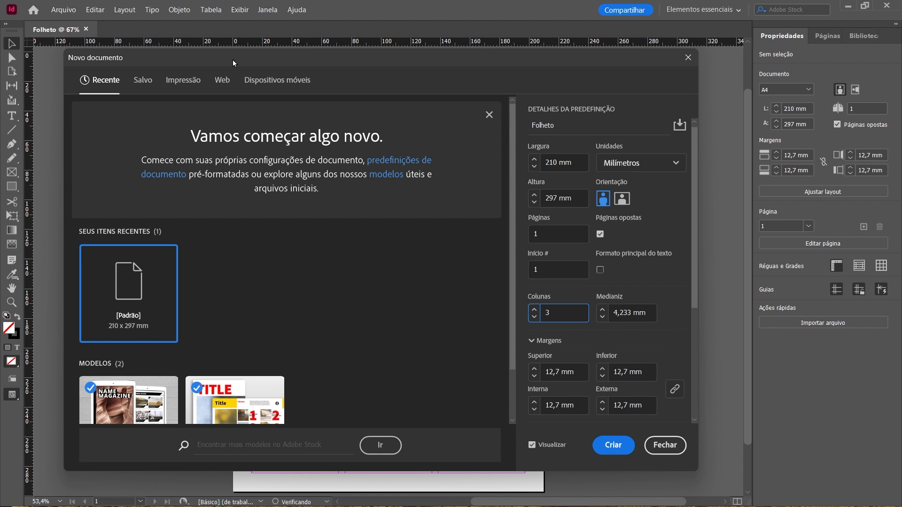
{"action": "left_click_drag", "start_coordinate": [232, 61], "coordinate": [252, 57]}
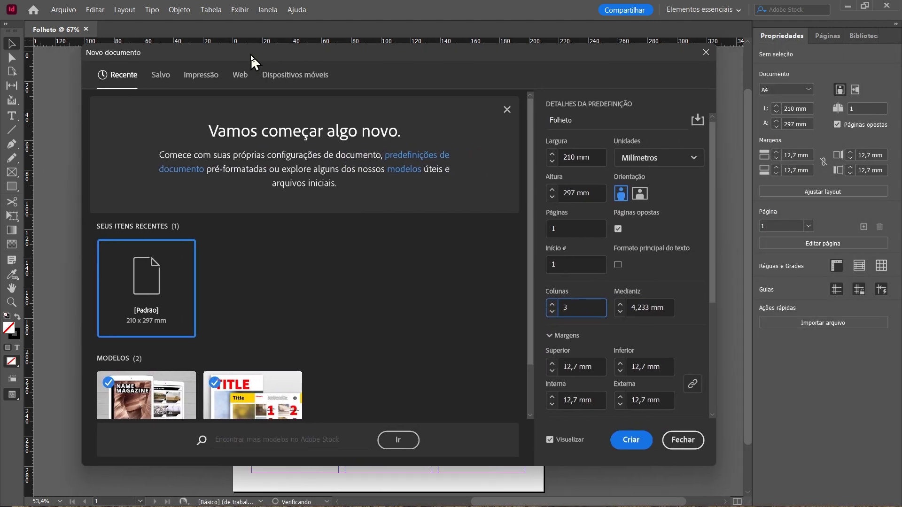
{"action": "left_click", "coordinate": [631, 441]}
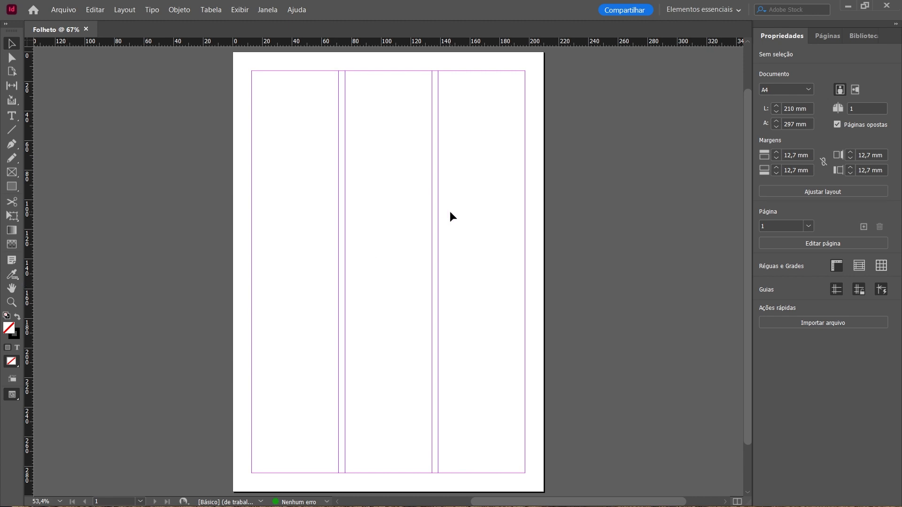
Look over the Páginas and Bibliotecas da CC panels and the list of available panels.
{"action": "left_click", "coordinate": [830, 37]}
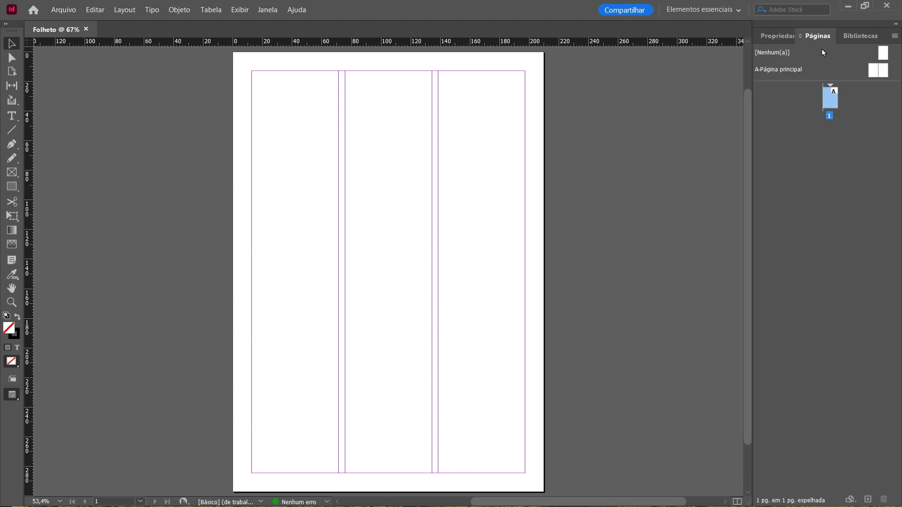
{"action": "left_click", "coordinate": [858, 35]}
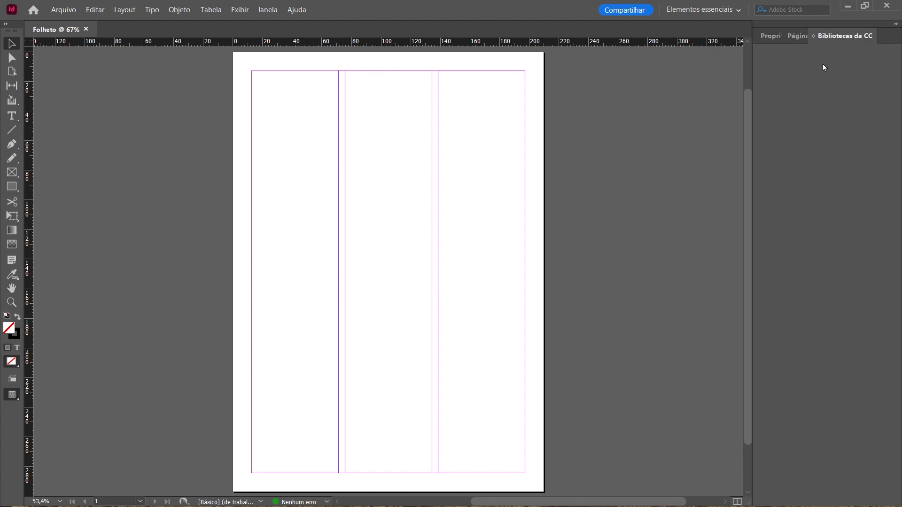
{"action": "left_click", "coordinate": [796, 36]}
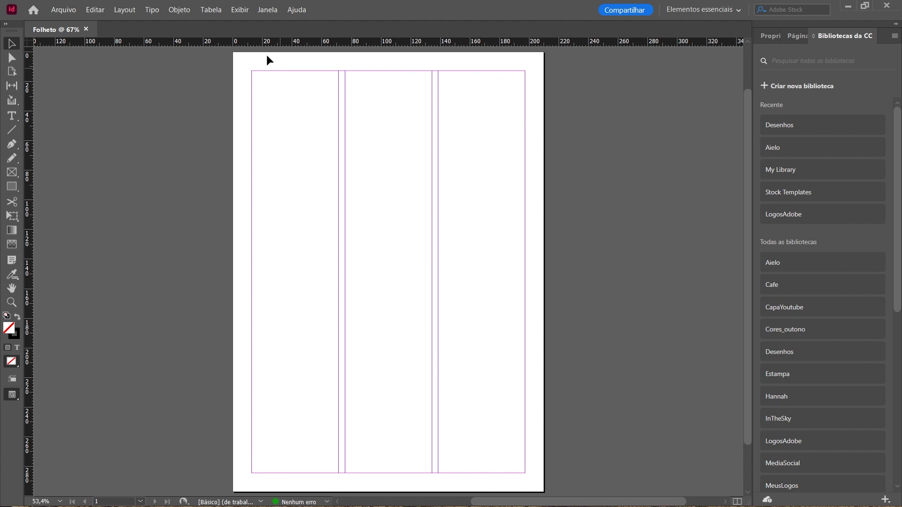
{"action": "left_click", "coordinate": [267, 9]}
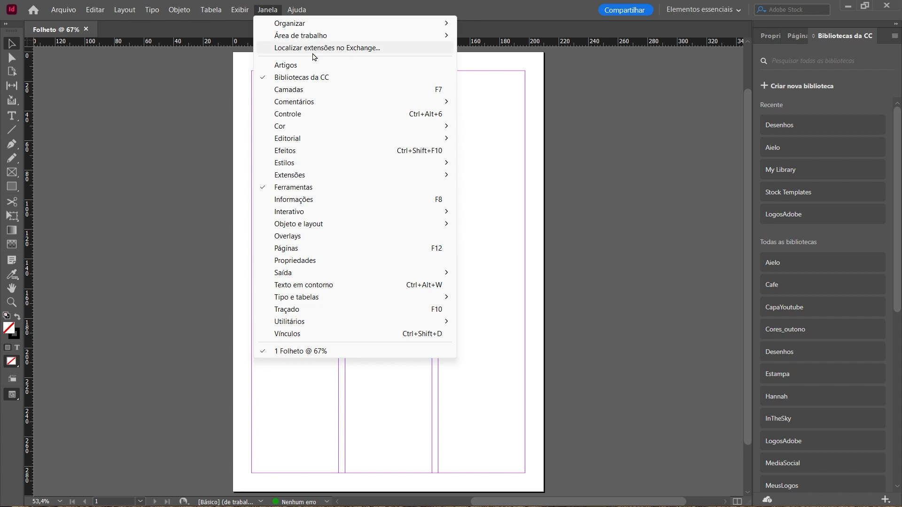
{"action": "left_click", "coordinate": [335, 13]}
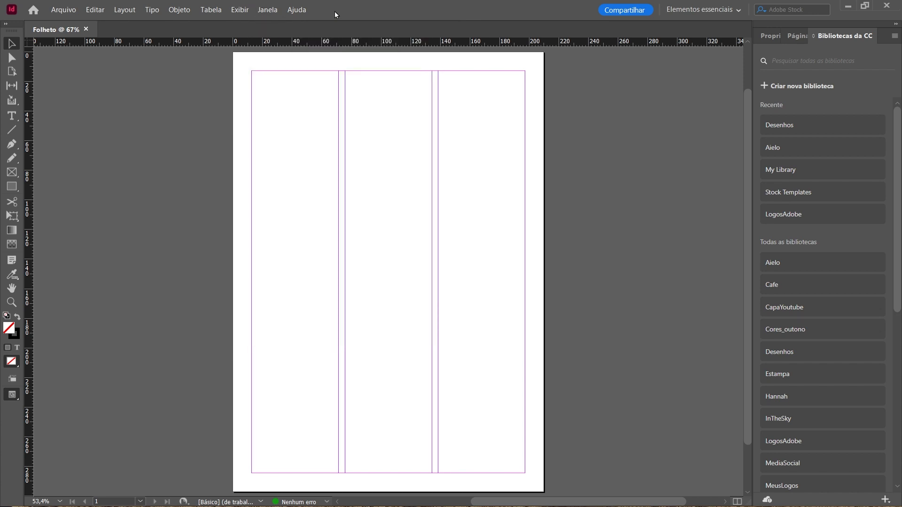
Detach and close the Propriedades and Bibliotecas da CC panels, and add the Estilos de caractere panel to the workspace.
{"action": "left_click", "coordinate": [770, 36]}
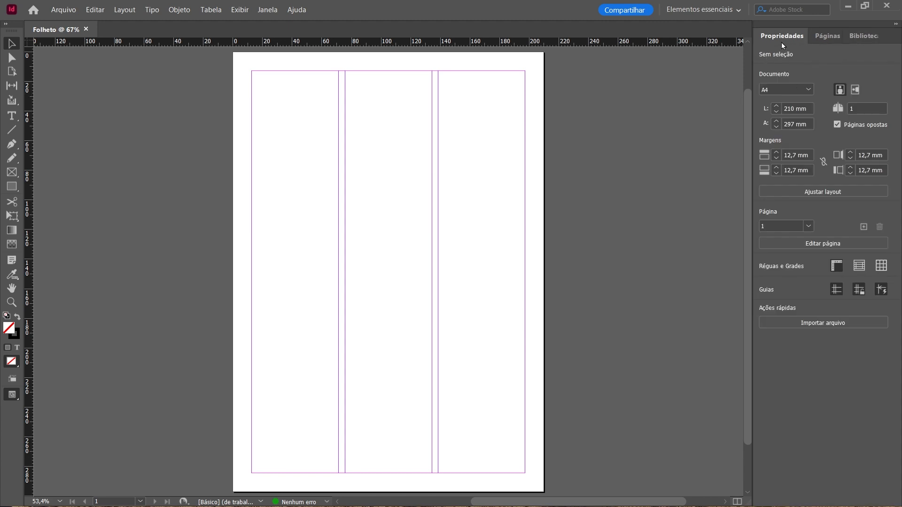
{"action": "left_click_drag", "start_coordinate": [782, 43], "coordinate": [162, 70]}
{"action": "left_click", "coordinate": [231, 73]}
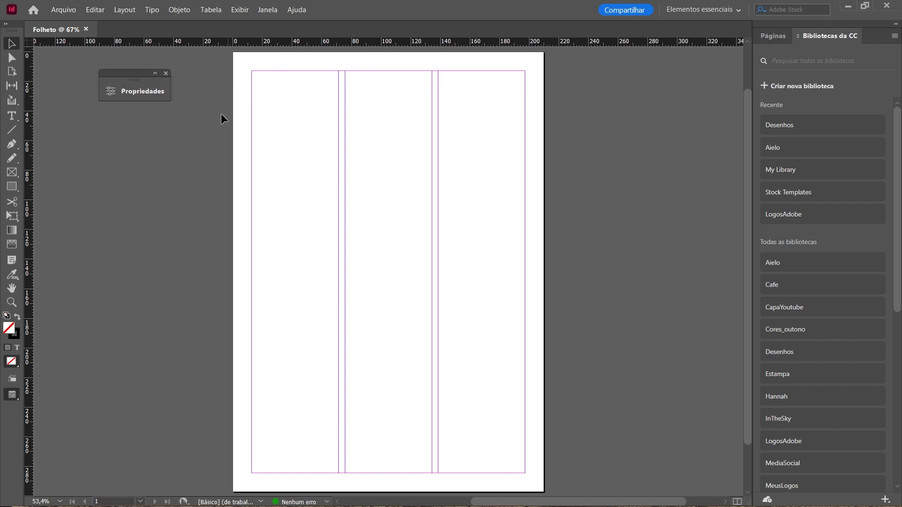
{"action": "left_click", "coordinate": [166, 74]}
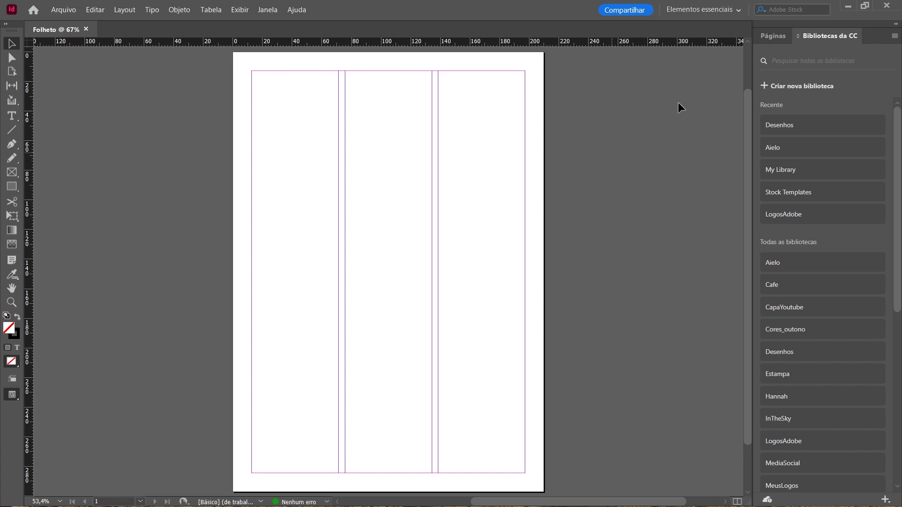
{"action": "left_click_drag", "start_coordinate": [821, 37], "coordinate": [471, 120]}
{"action": "left_click", "coordinate": [547, 108]}
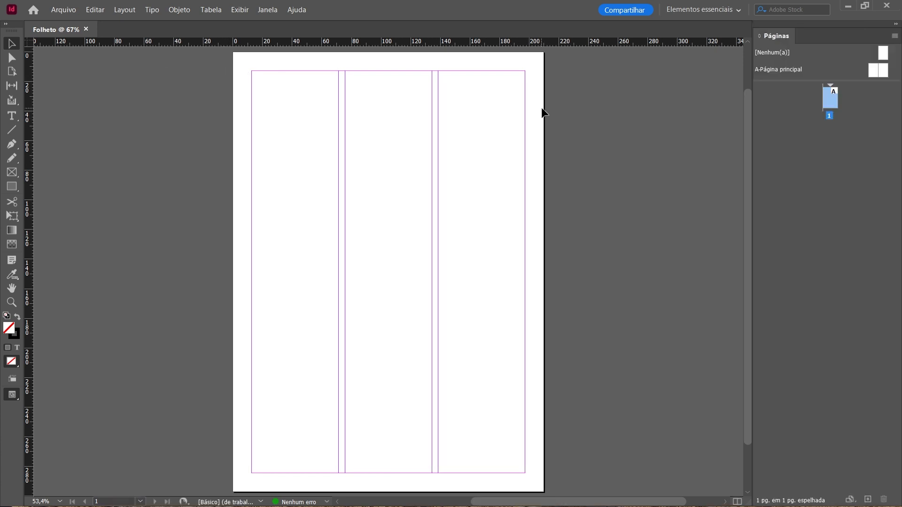
{"action": "left_click", "coordinate": [267, 10]}
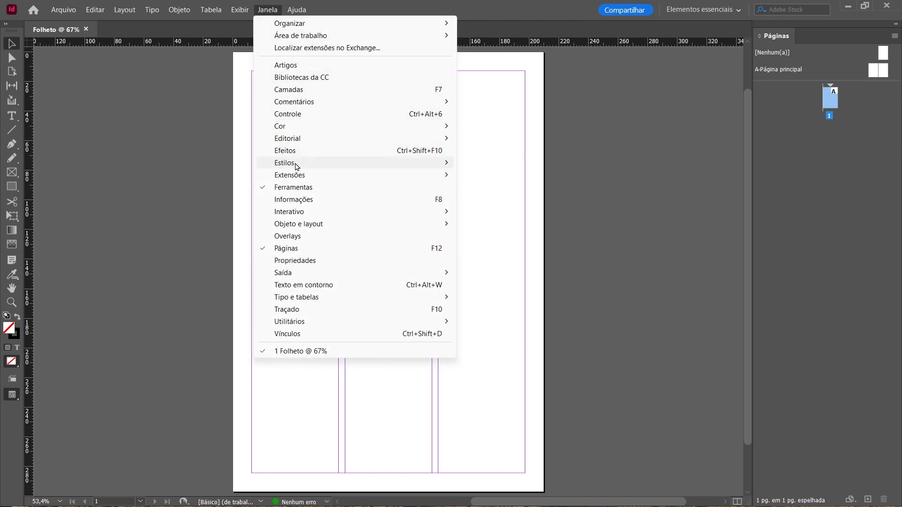
{"action": "left_click", "coordinate": [502, 163]}
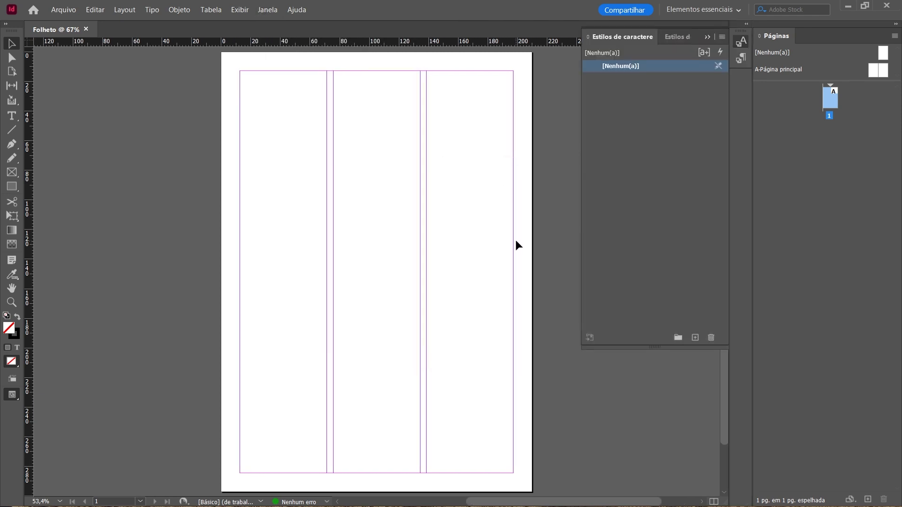
Switch the workspace to Publicação digital and return to Elementos essenciais.
{"action": "left_click", "coordinate": [270, 10]}
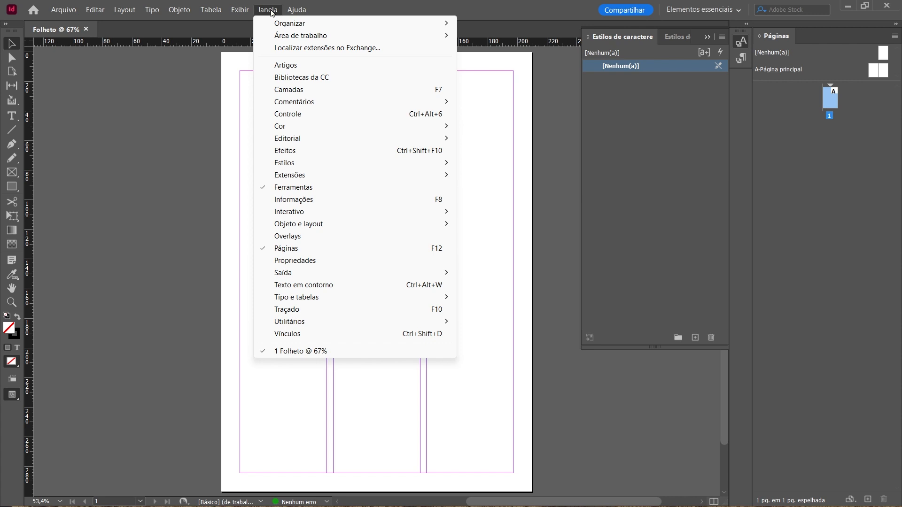
{"action": "mouse_move", "coordinate": [277, 38]}
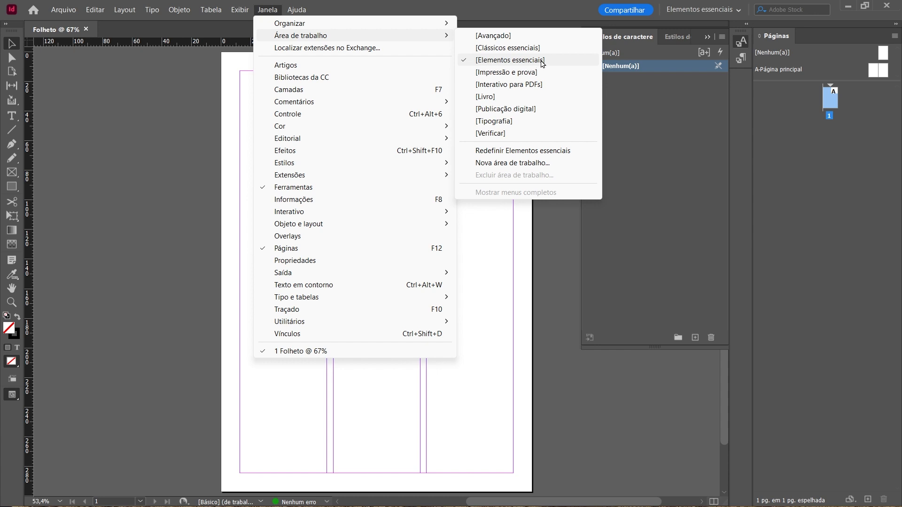
{"action": "left_click", "coordinate": [502, 108]}
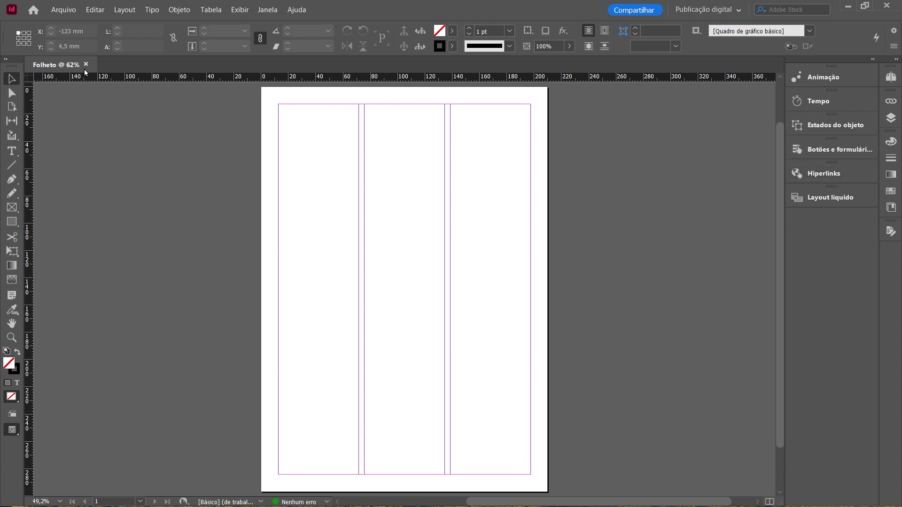
{"action": "left_click", "coordinate": [267, 9]}
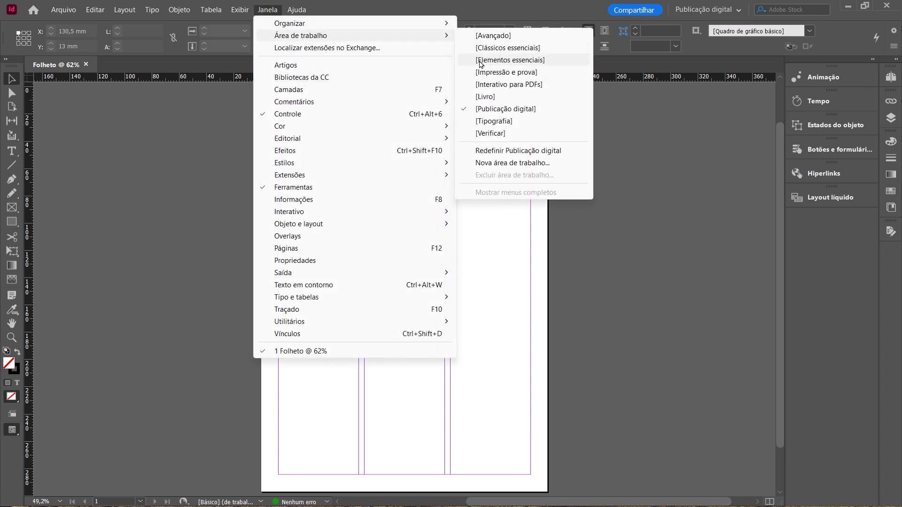
{"action": "left_click", "coordinate": [522, 61]}
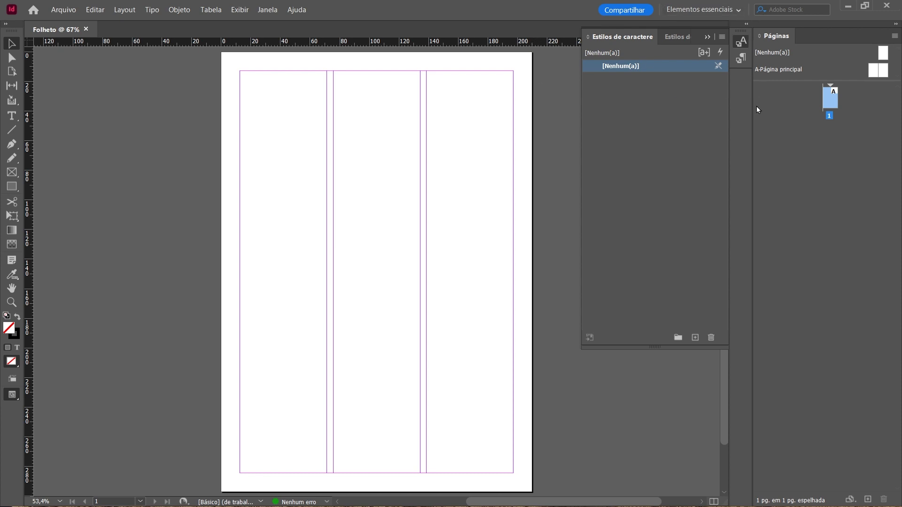
Reset the Elementos essenciais workspace to its default panel layout.
{"action": "left_click", "coordinate": [267, 13]}
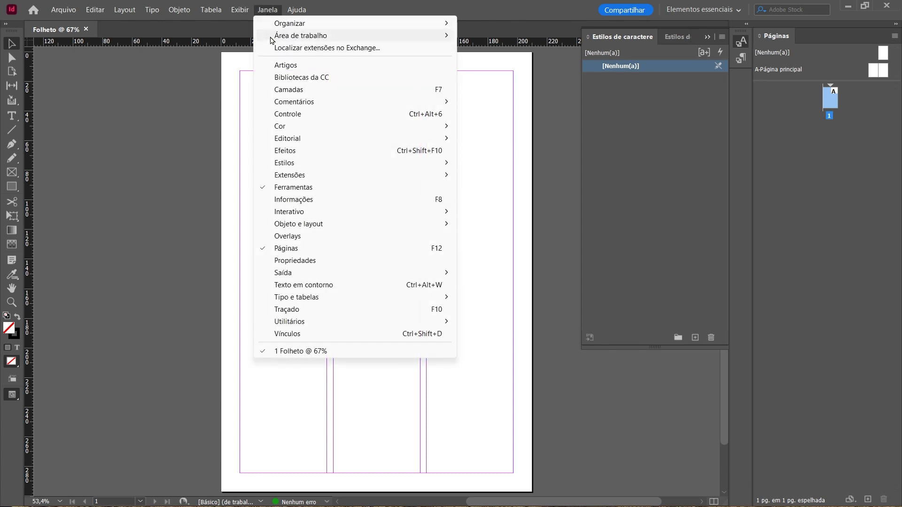
{"action": "mouse_move", "coordinate": [273, 40]}
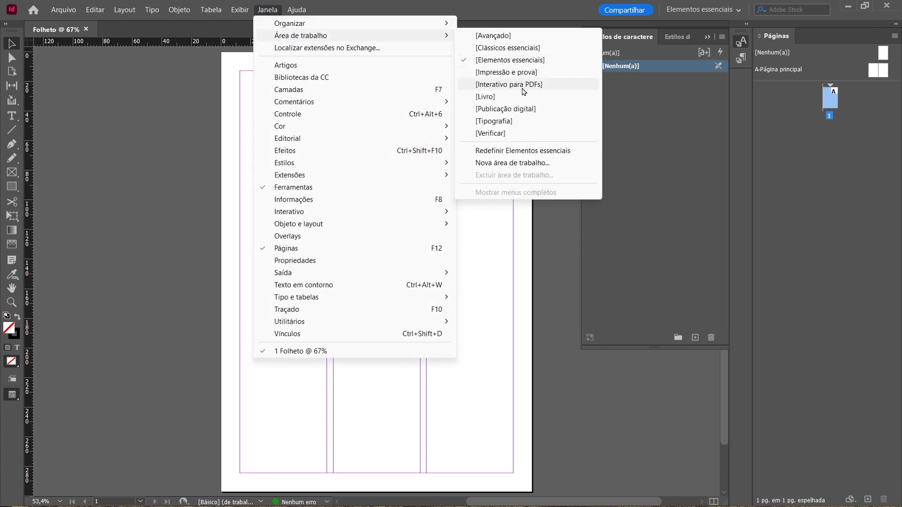
{"action": "left_click", "coordinate": [554, 151]}
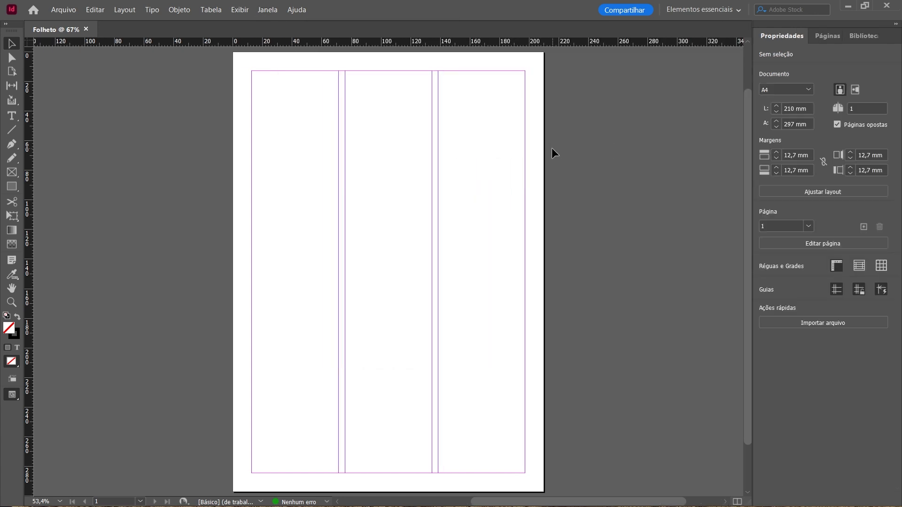